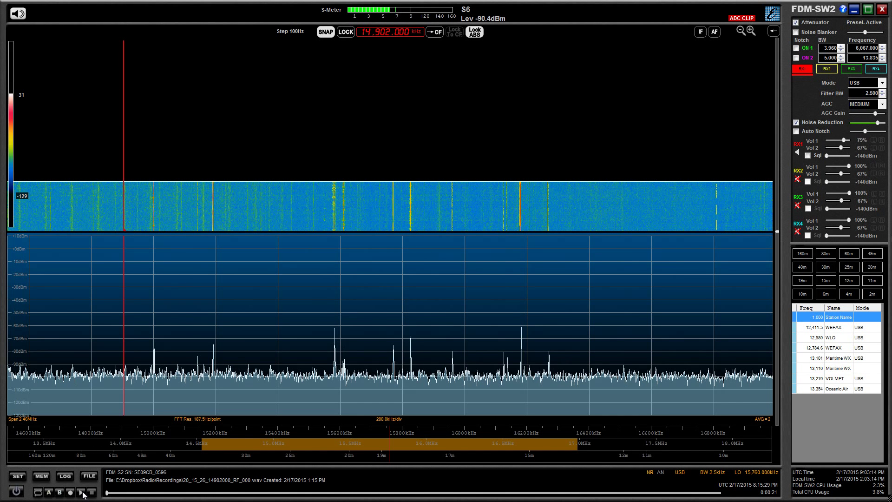
Start playback of the recorded RF file tuned to 14.902 MHz USB from the beginning
click(83, 493)
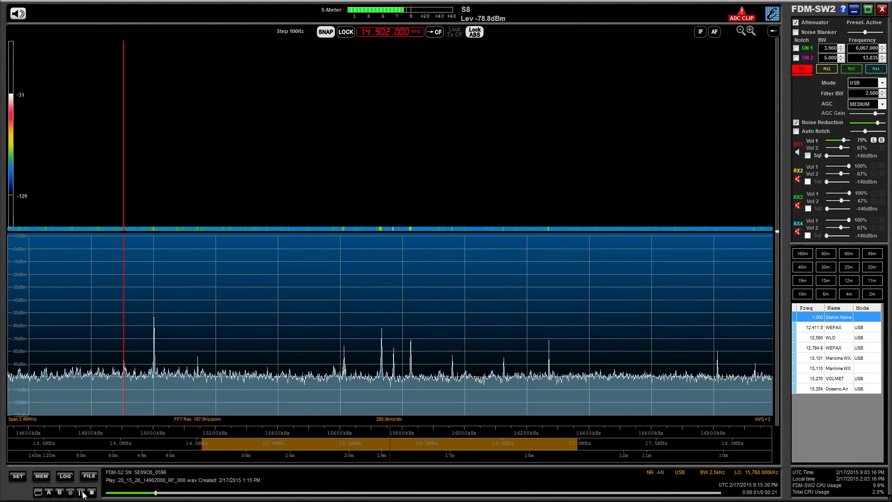